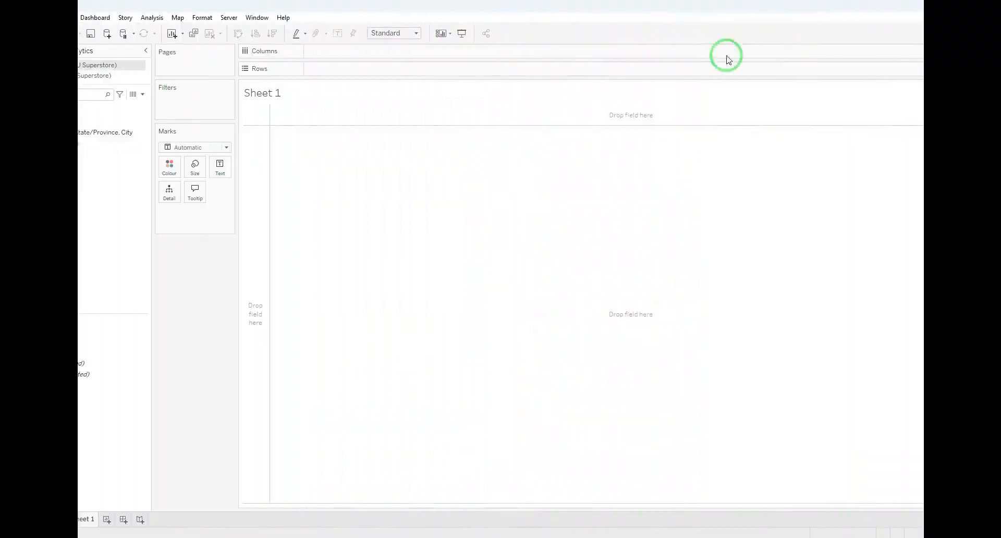
# Open the Orders (Sample - EU Superstore) data source, view its connection's file selection without changing it, and return to Sheet 1
pyautogui.click(73, 208)
pyautogui.click(43, 66)
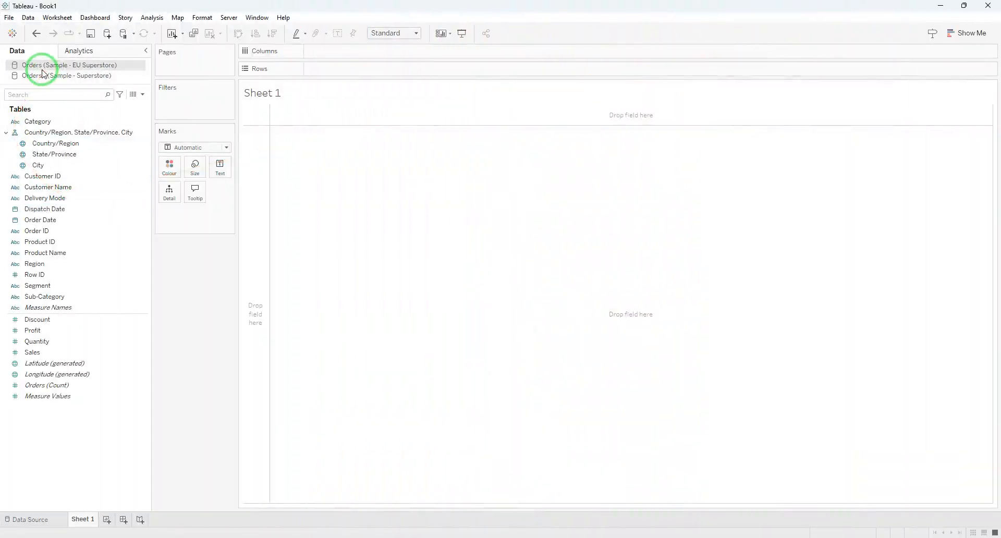
pyautogui.rightClick(70, 69)
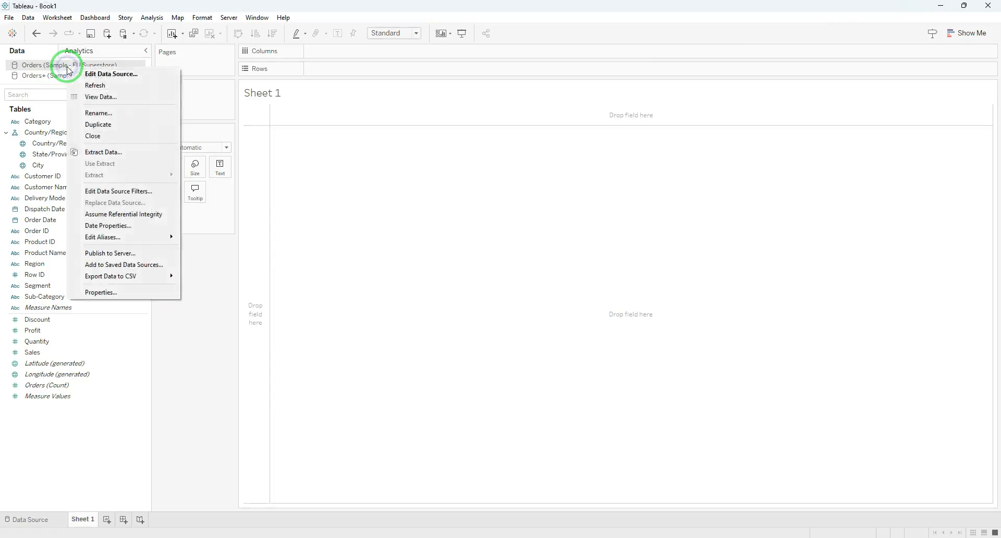
pyautogui.click(109, 76)
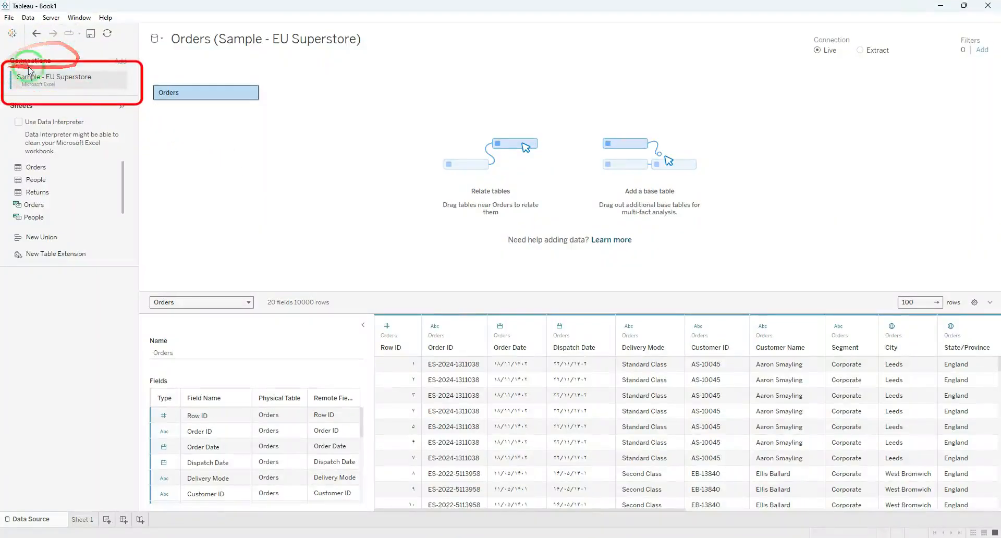
pyautogui.click(120, 79)
pyautogui.click(145, 94)
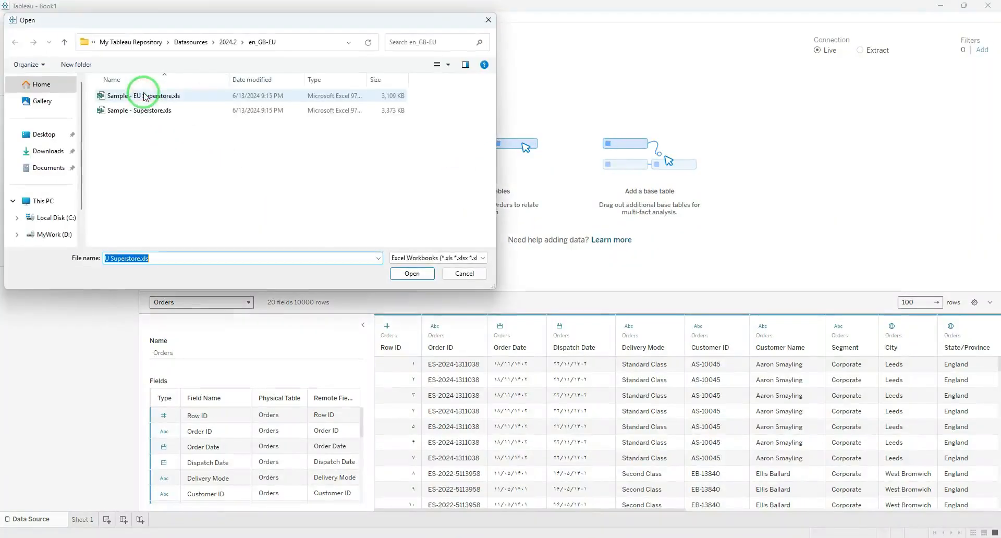
pyautogui.click(488, 20)
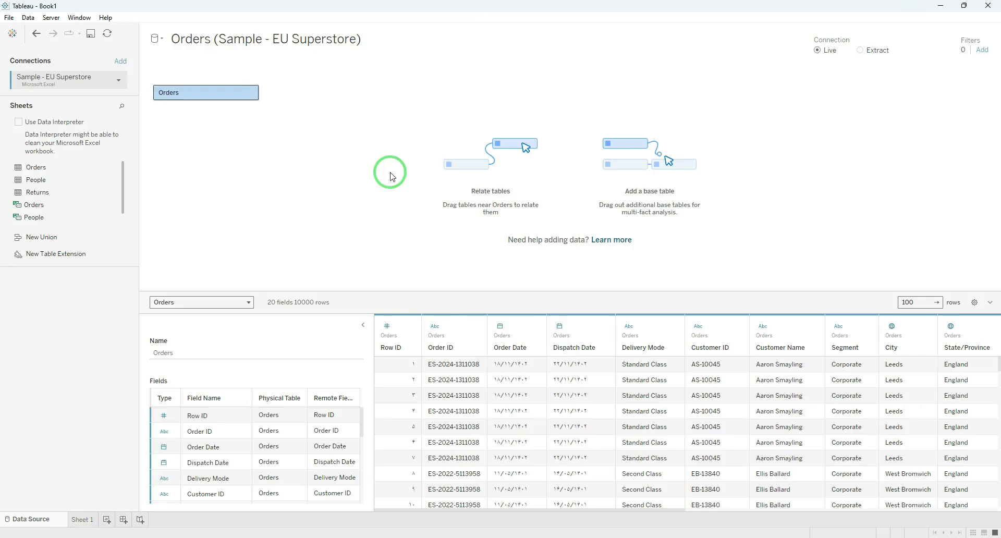
pyautogui.click(83, 519)
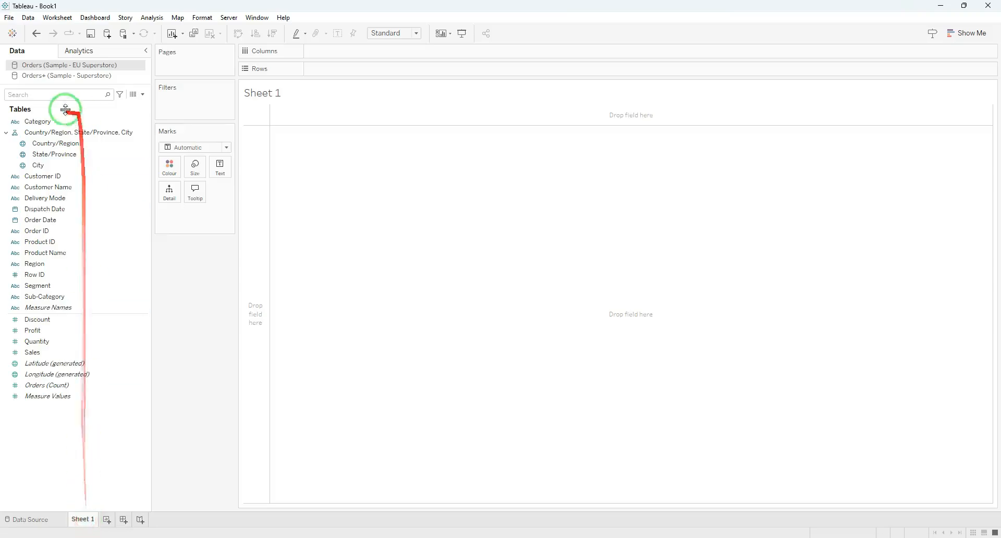
# Rename the Orders (Sample - EU Superstore) data source to "EU Superstore"
pyautogui.rightClick(76, 66)
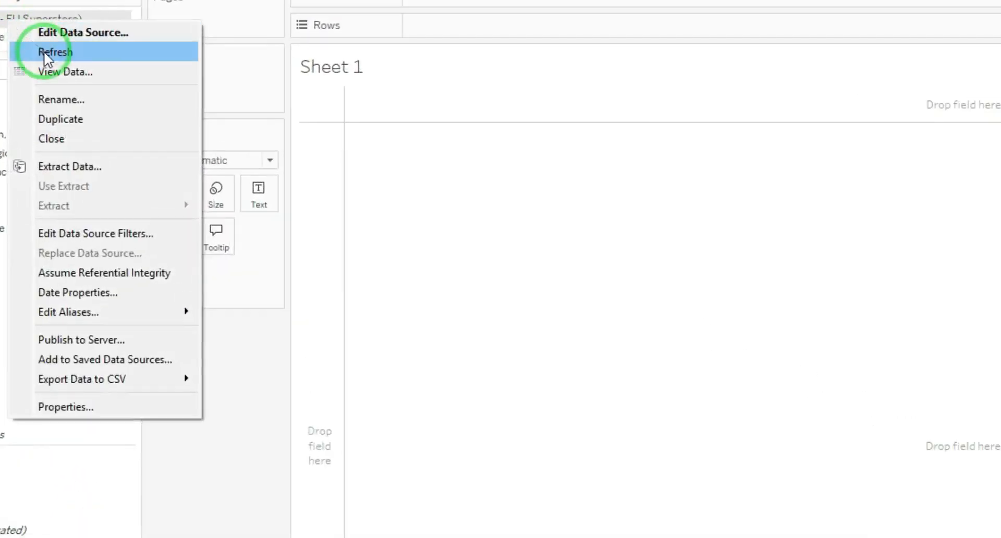
pyautogui.click(62, 100)
pyautogui.click(689, 361)
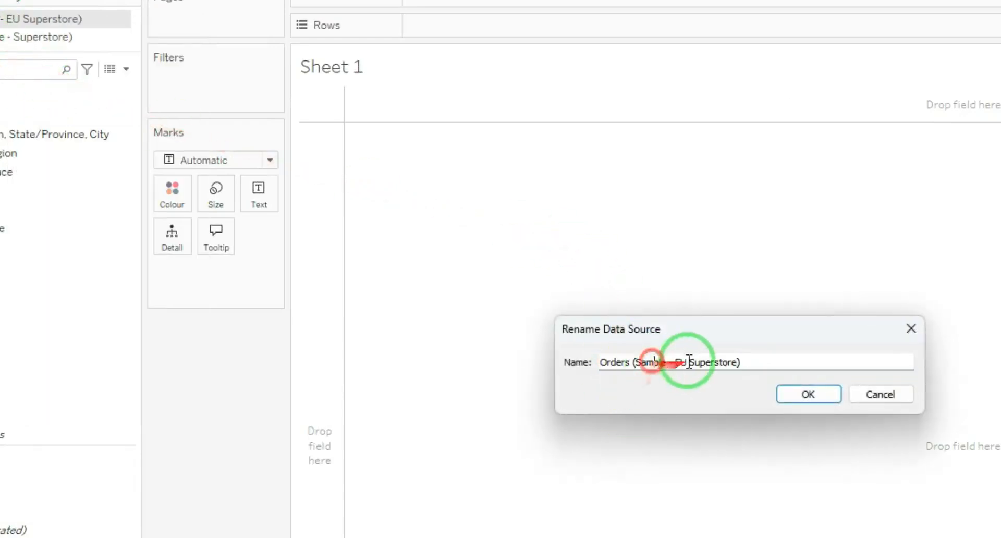
pyautogui.moveTo(675, 362); pyautogui.dragTo(588, 372)
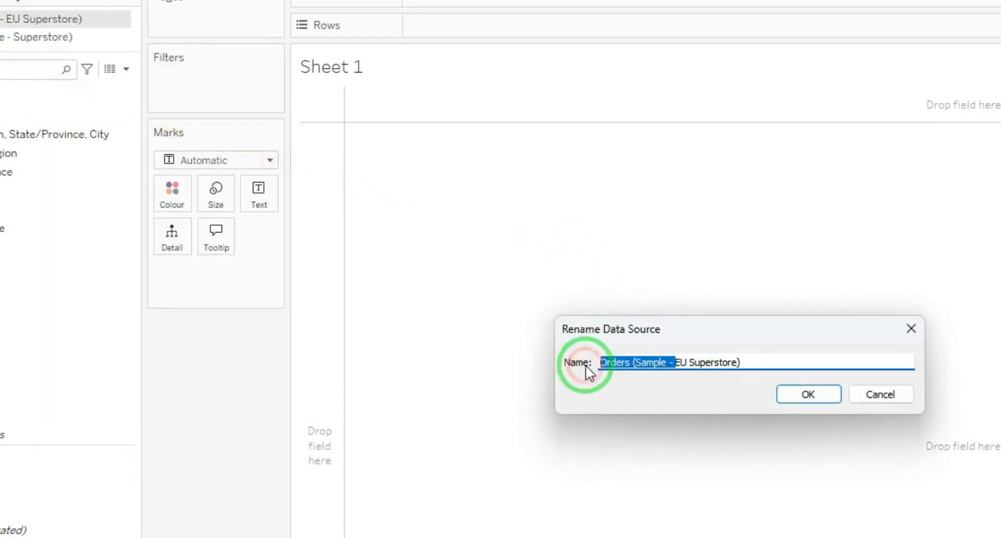
pyautogui.press('BackSpace')
pyautogui.click(669, 361)
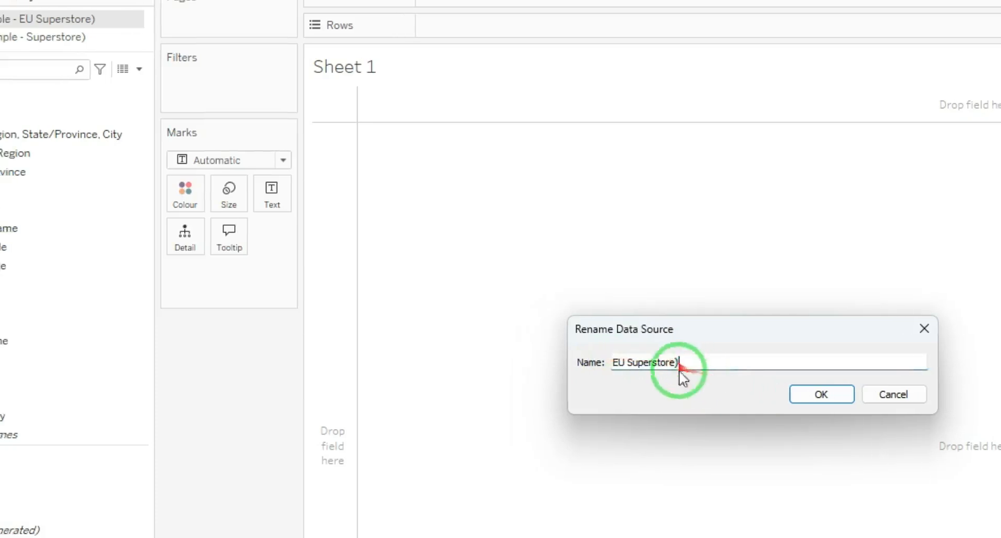
pyautogui.press('BackSpace')
pyautogui.click(821, 394)
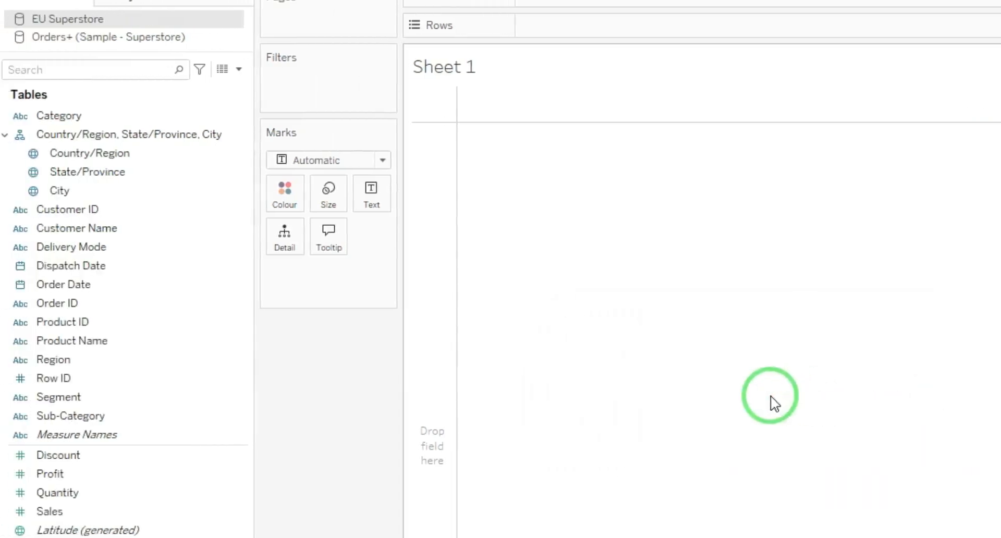
# Review the EU Superstore data source's CSV export option and connection properties
pyautogui.rightClick(77, 18)
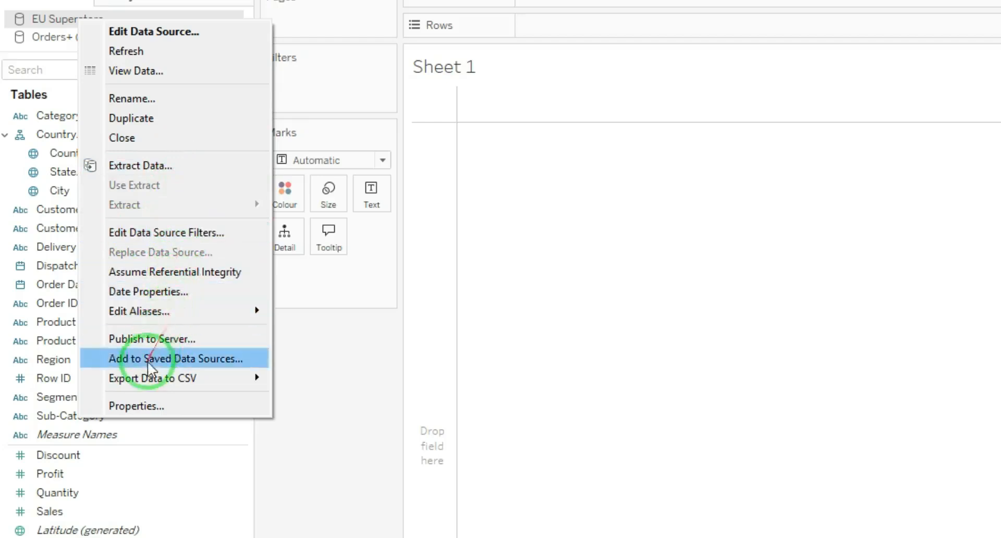
pyautogui.moveTo(229, 311)
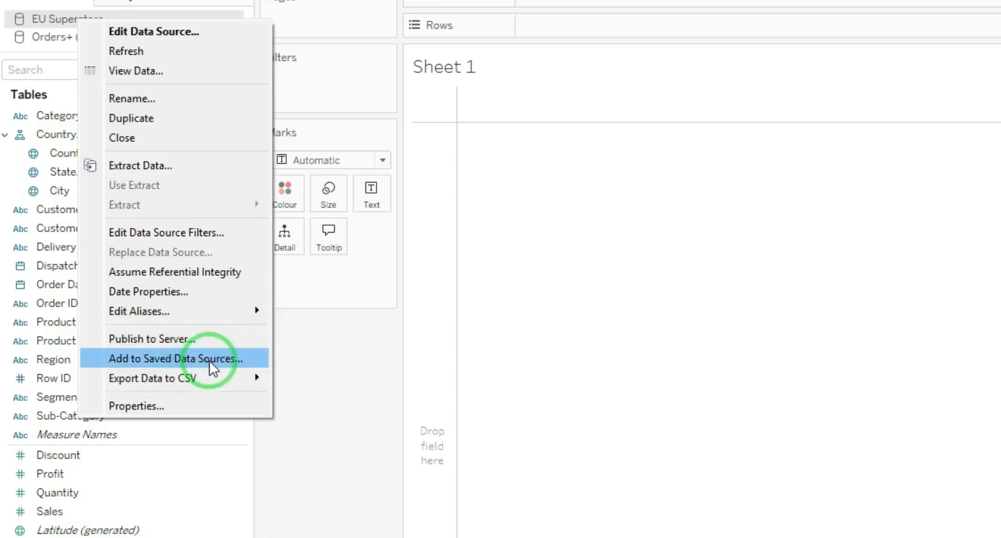
pyautogui.moveTo(221, 376)
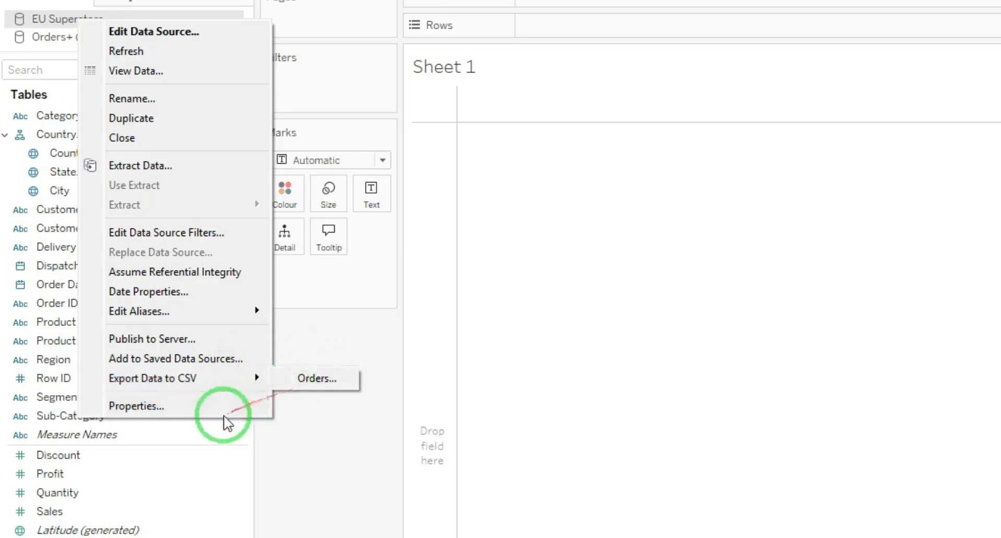
pyautogui.click(165, 407)
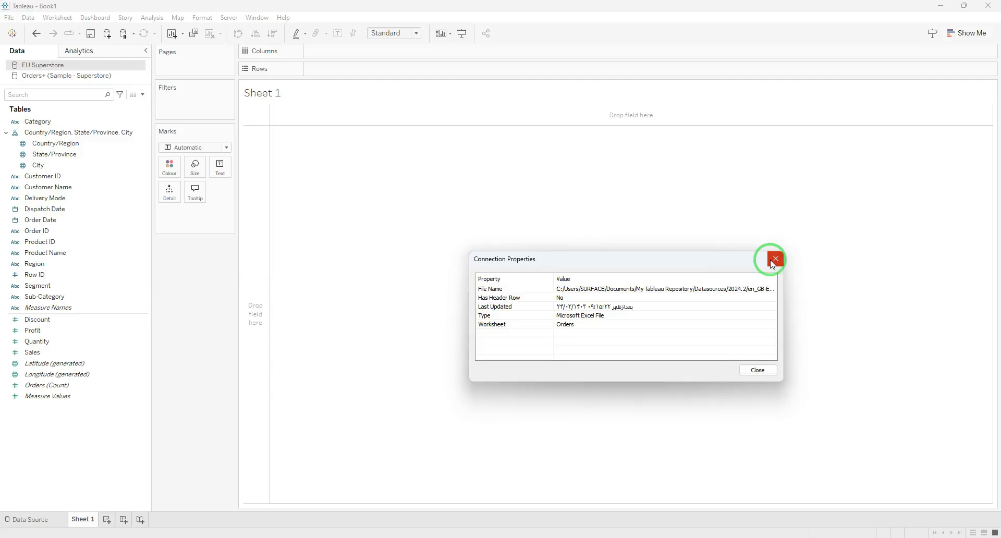
pyautogui.click(774, 259)
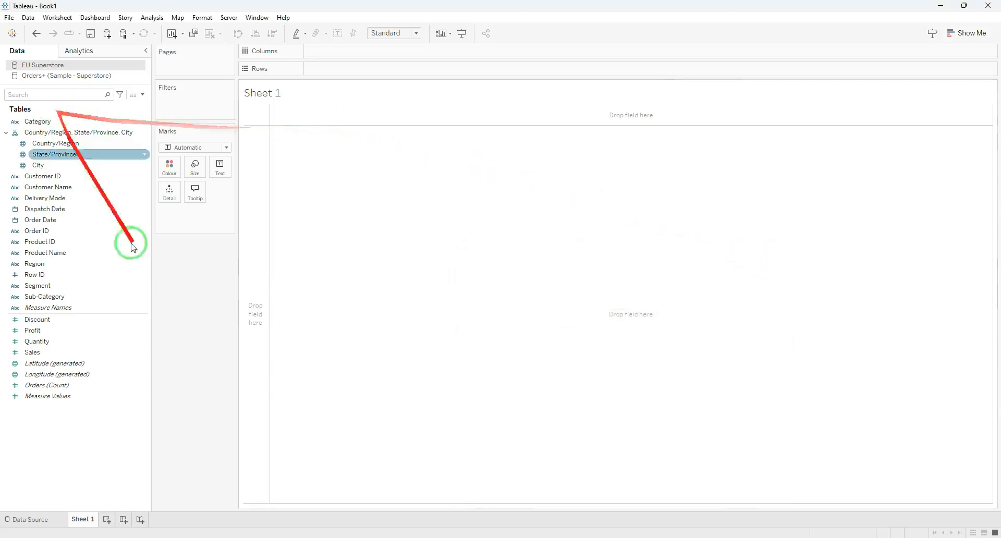
# Inspect the EU Superstore connection's source file selection again, leave it unchanged, and return to Sheet 1
pyautogui.moveTo(557, 536)
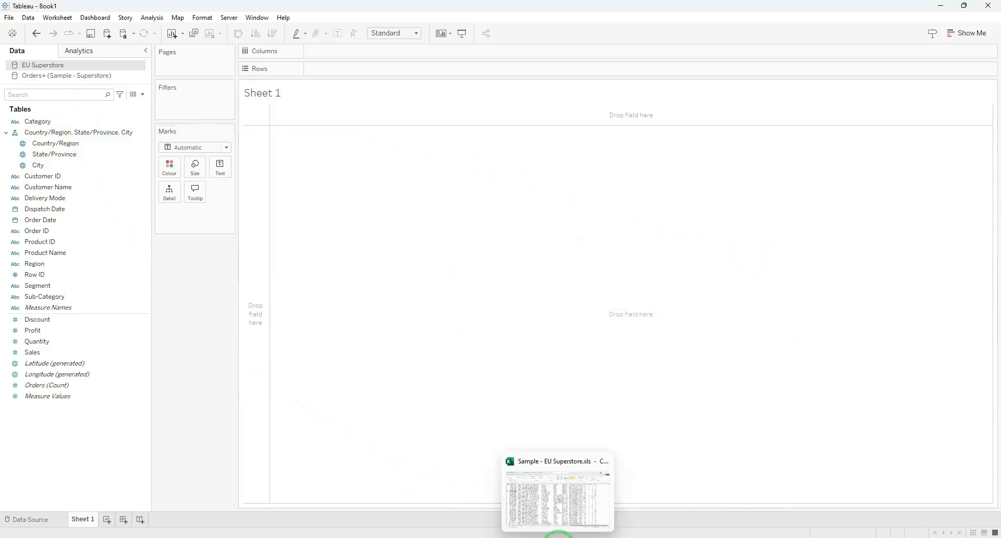
pyautogui.click(127, 67)
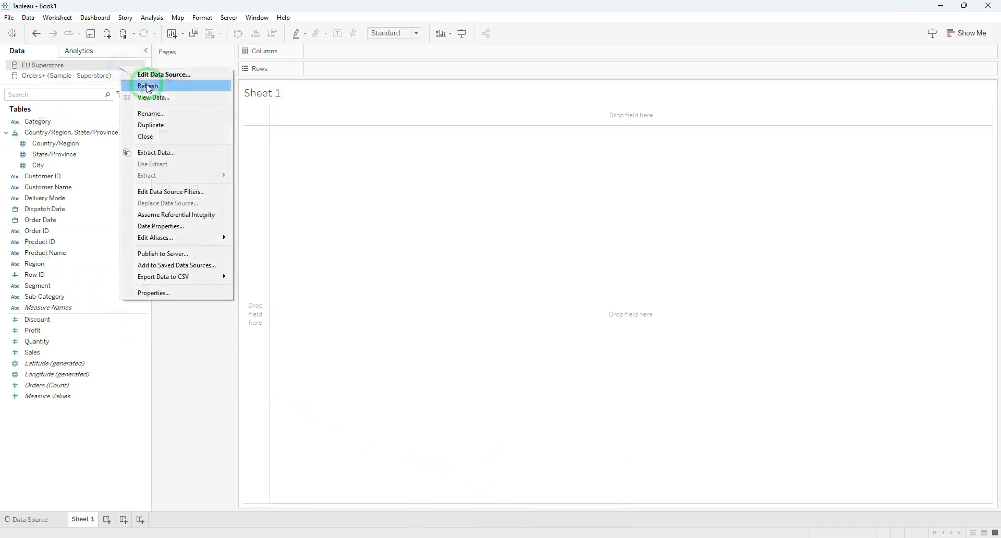
pyautogui.click(189, 75)
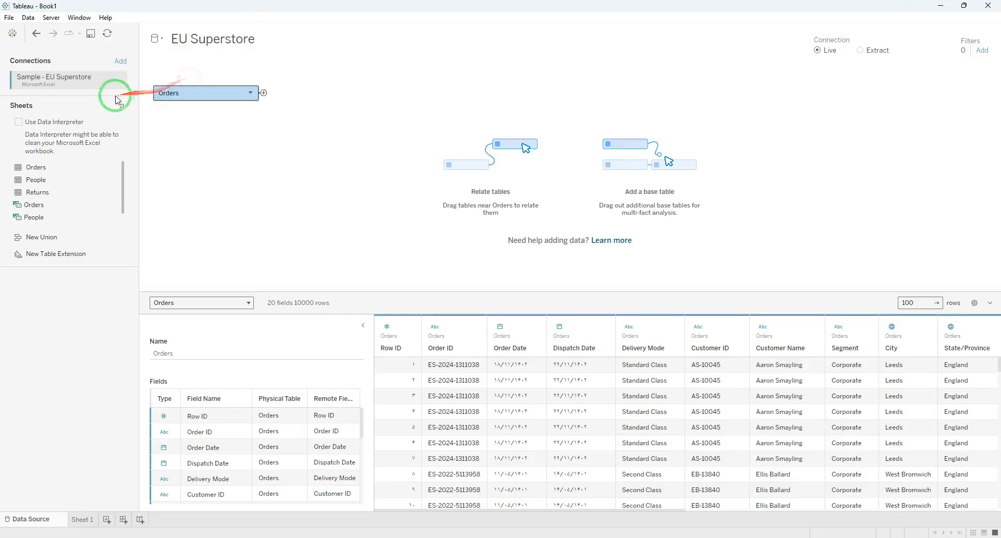
pyautogui.click(119, 82)
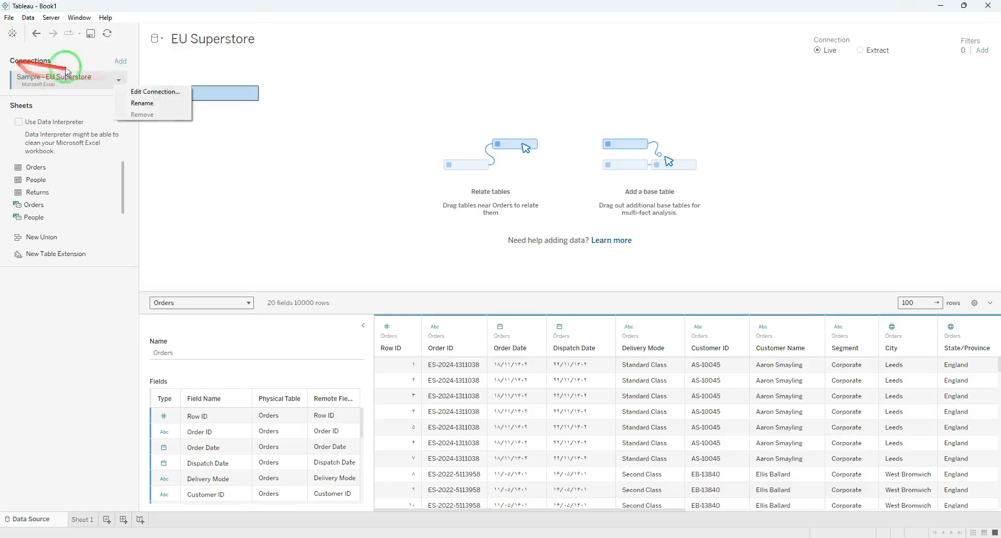
pyautogui.click(171, 93)
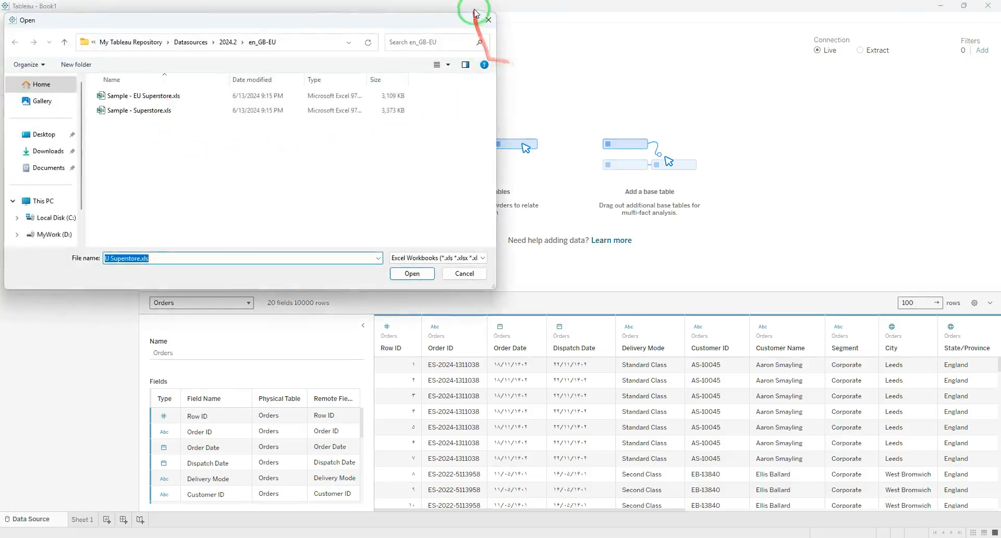
pyautogui.click(487, 19)
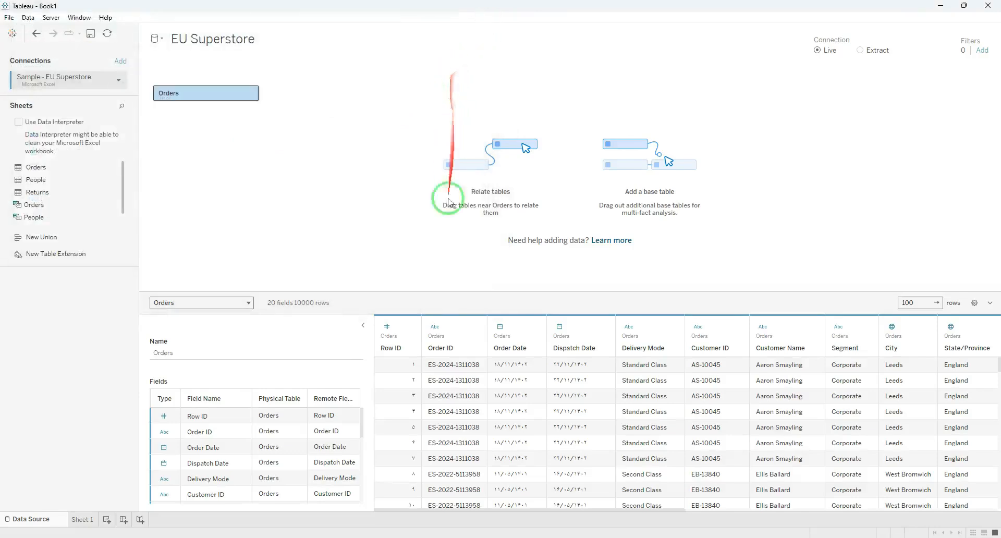
pyautogui.click(78, 520)
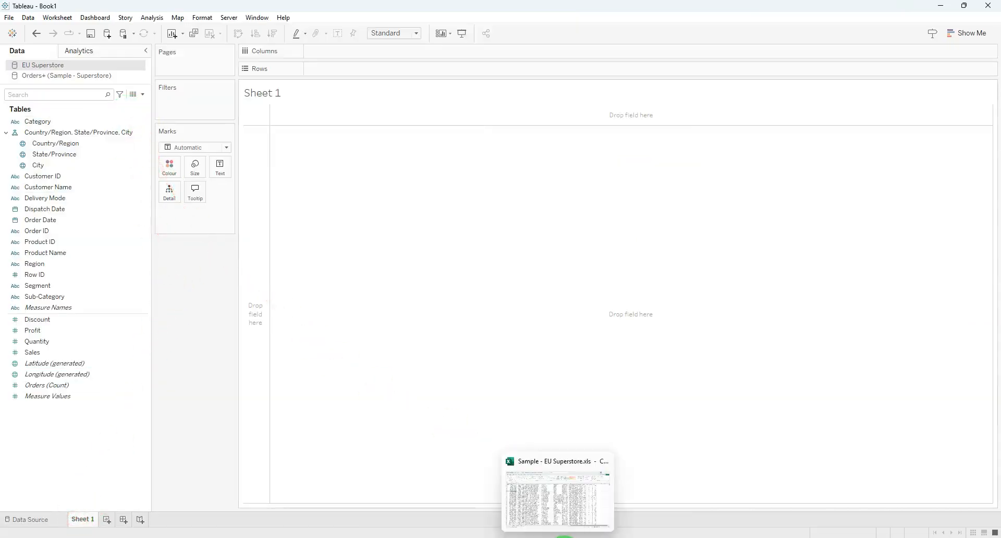
# Switch to the Sample - EU Superstore.xls workbook in Excel, rename the Segment header in H1 to "Segment001", and widen column H
pyautogui.click(559, 537)
pyautogui.click(557, 532)
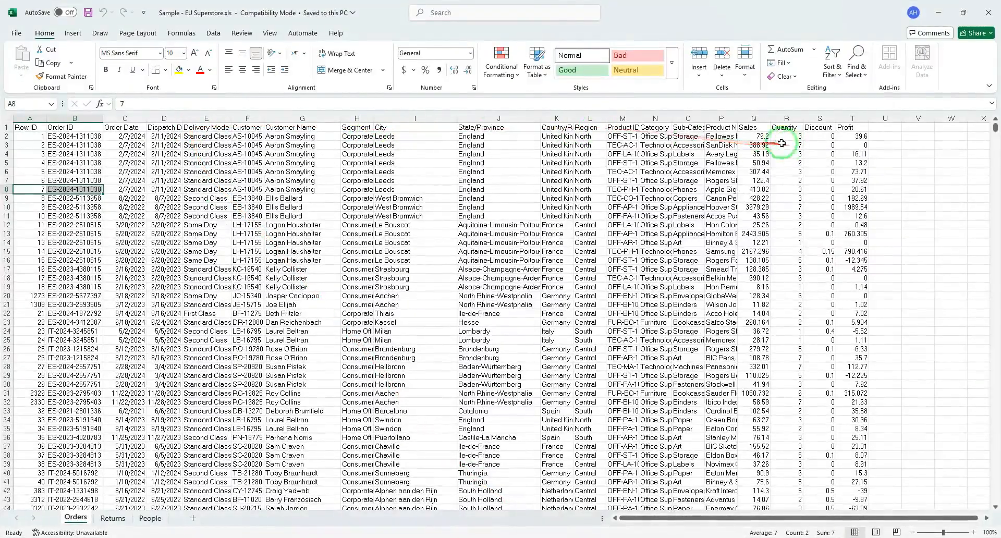
pyautogui.doubleClick(367, 127)
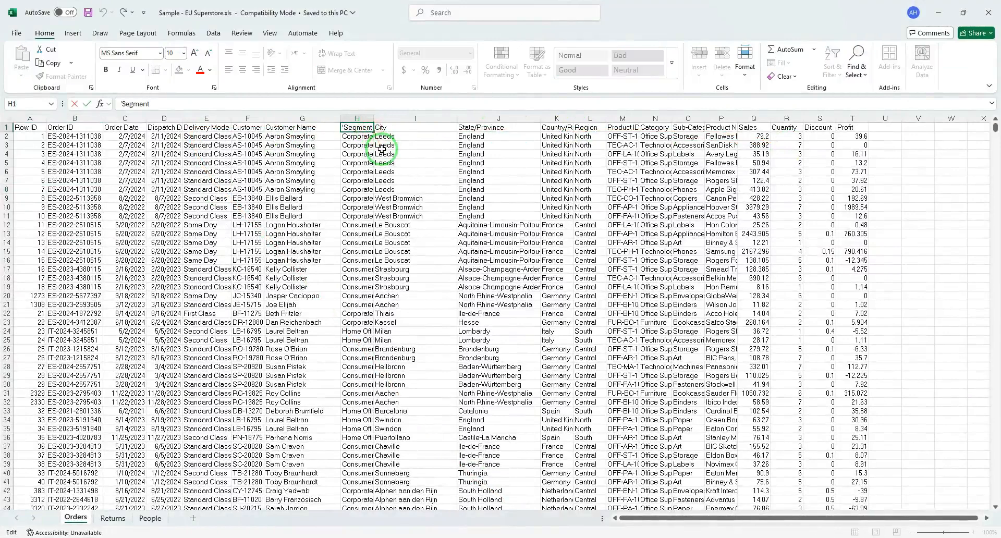
pyautogui.write('001')
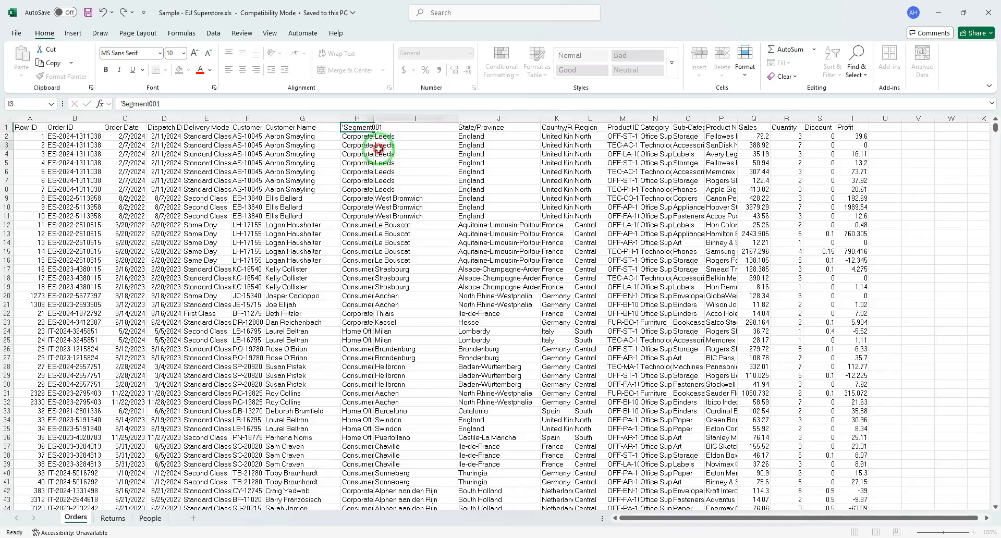
pyautogui.click(380, 146)
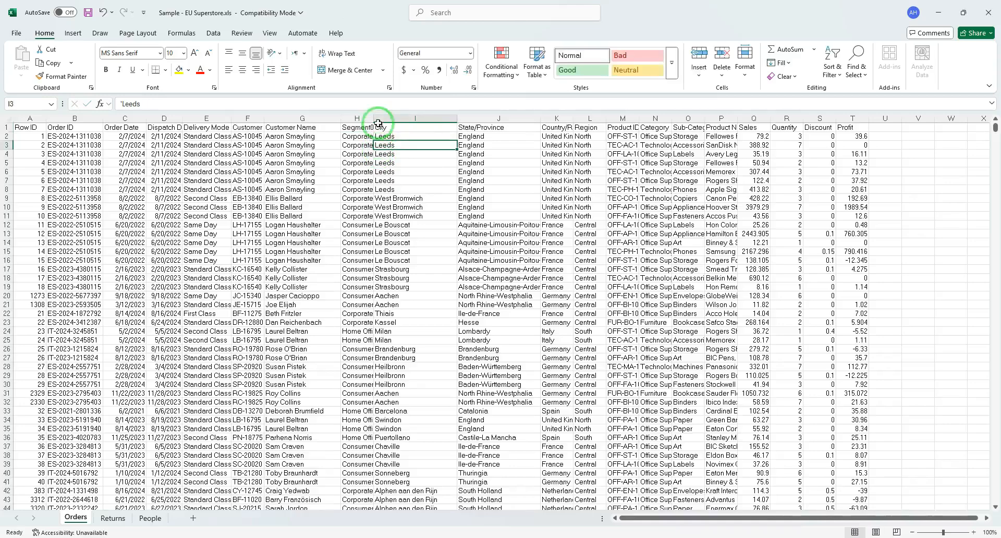
pyautogui.moveTo(373, 119); pyautogui.dragTo(431, 119)
pyautogui.click(365, 128)
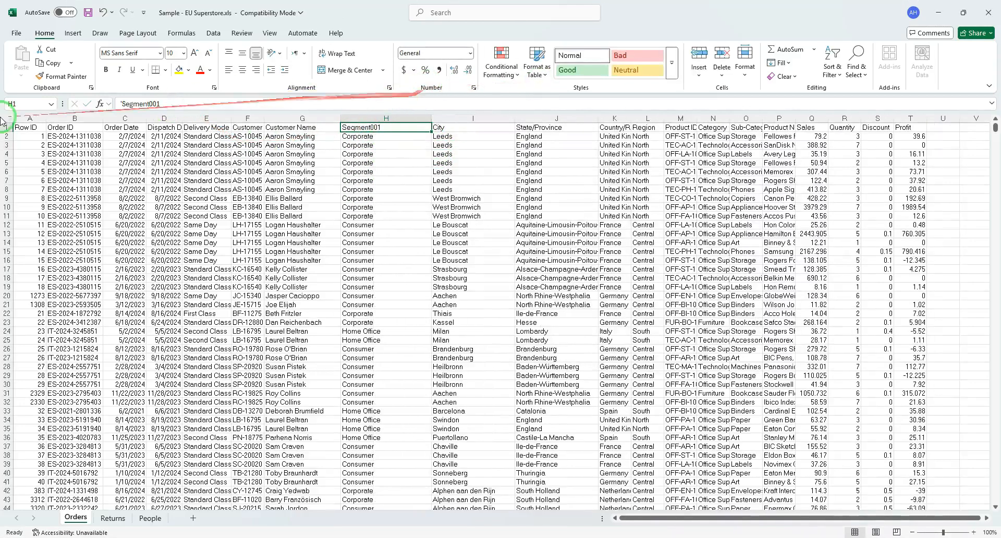
# Switch back to Tableau and build a bar chart with Segment on columns and the sum of Sales on rows
pyautogui.click(515, 537)
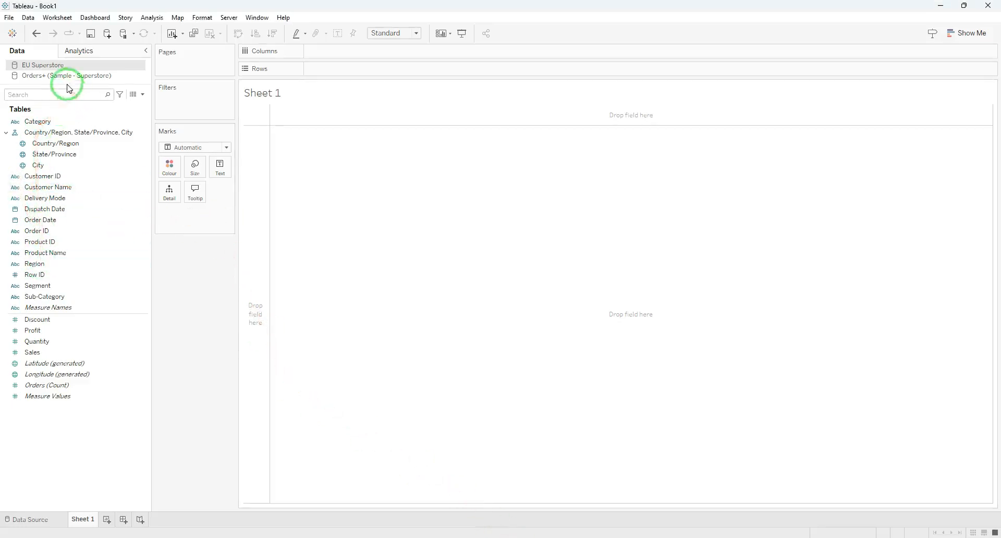
pyautogui.moveTo(39, 287); pyautogui.dragTo(324, 52)
pyautogui.moveTo(36, 352); pyautogui.dragTo(351, 70)
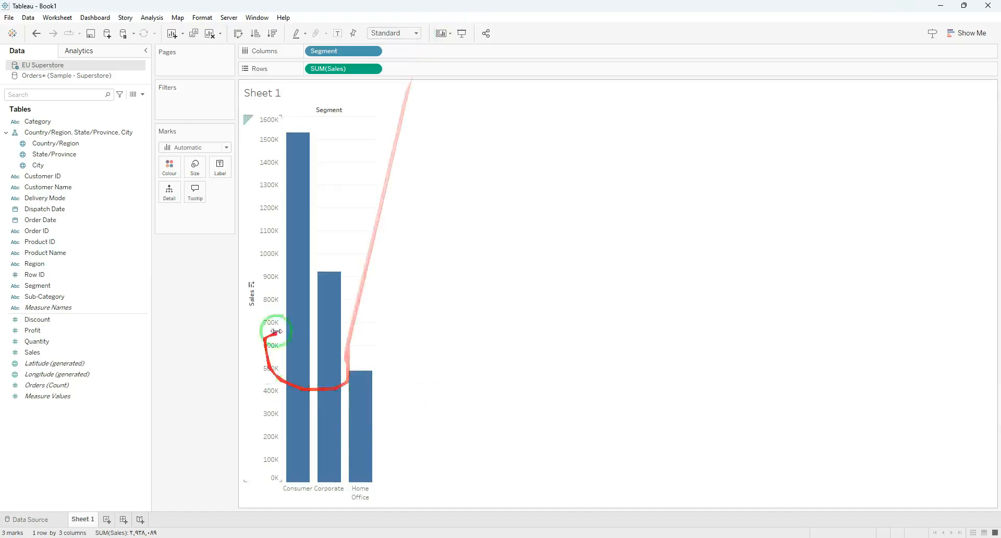
pyautogui.moveTo(313, 391)
# Switch to the Sample - EU Superstore.xls workbook in Excel, save it, and close it
pyautogui.moveTo(558, 537)
pyautogui.click(558, 496)
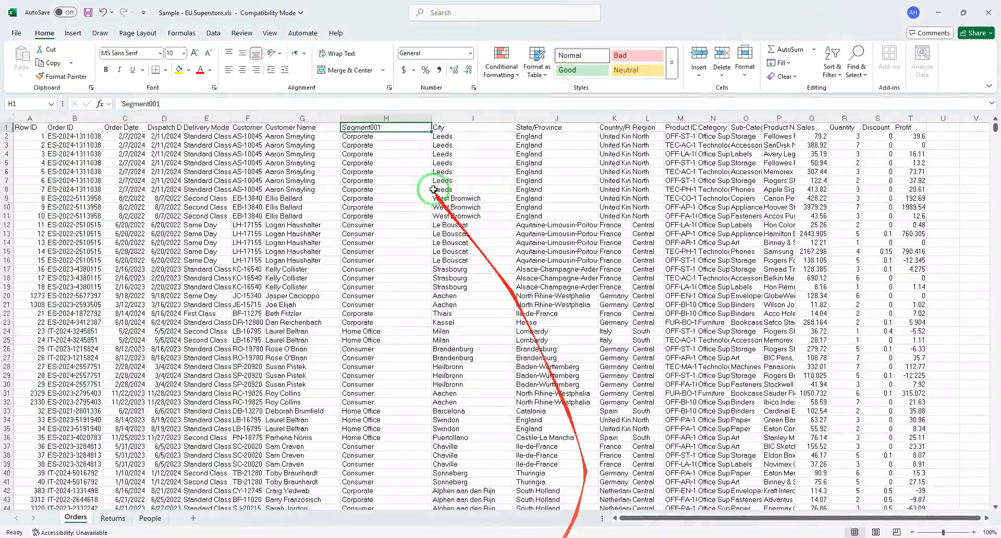
pyautogui.click(87, 15)
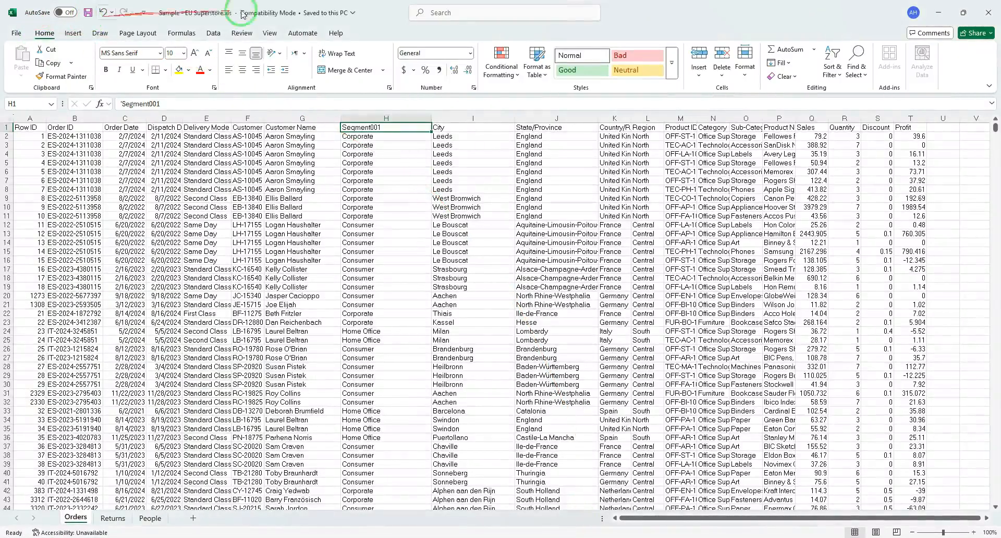
pyautogui.click(989, 11)
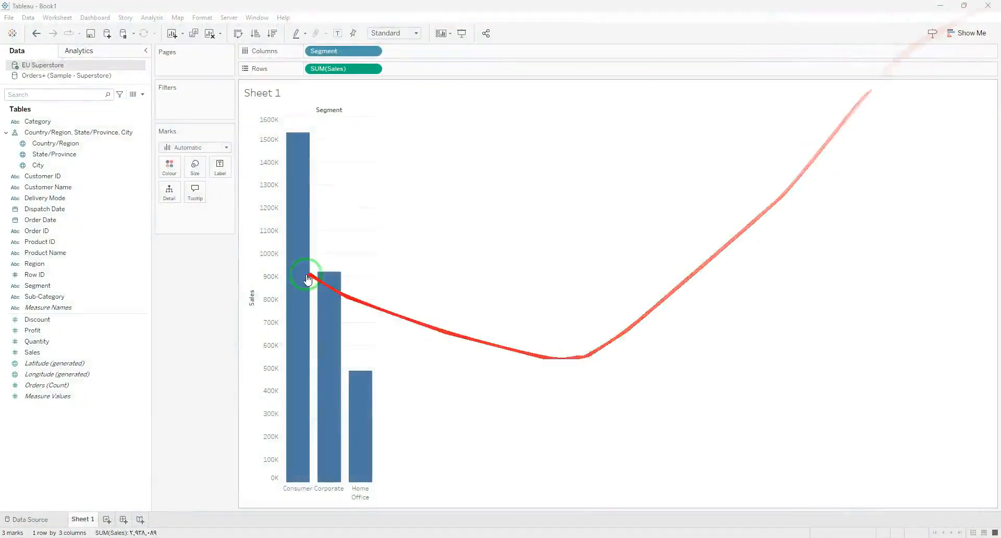
# Refresh the EU Superstore data source in Tableau to load the changed Excel file
pyautogui.rightClick(60, 65)
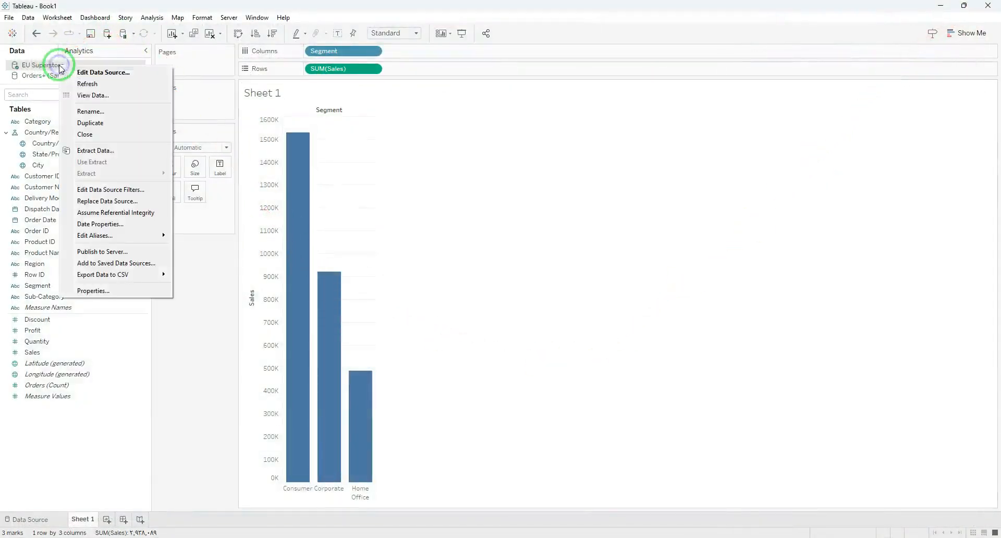
pyautogui.click(87, 83)
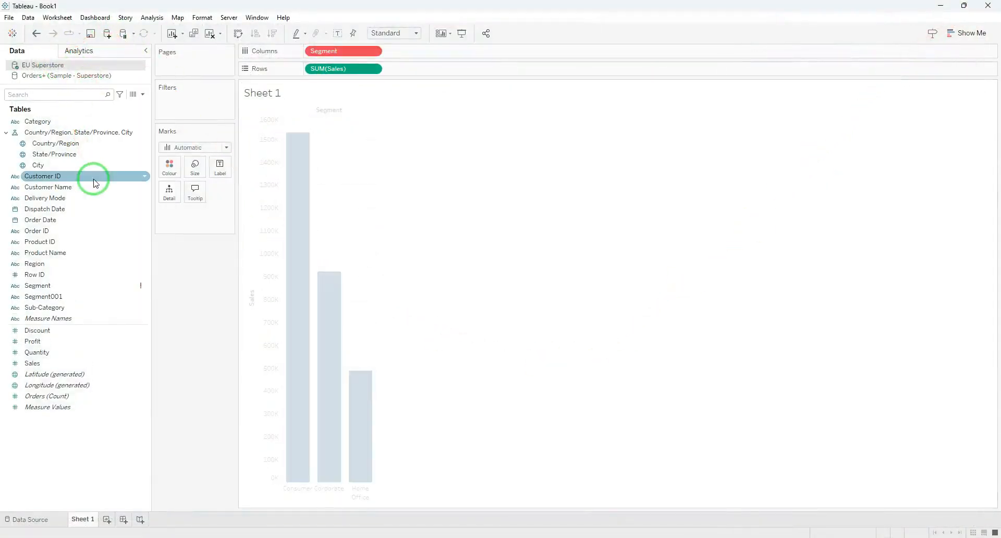
# Replace all references to the broken Segment field in the EU Superstore data source with Segment001
pyautogui.moveTo(335, 57)
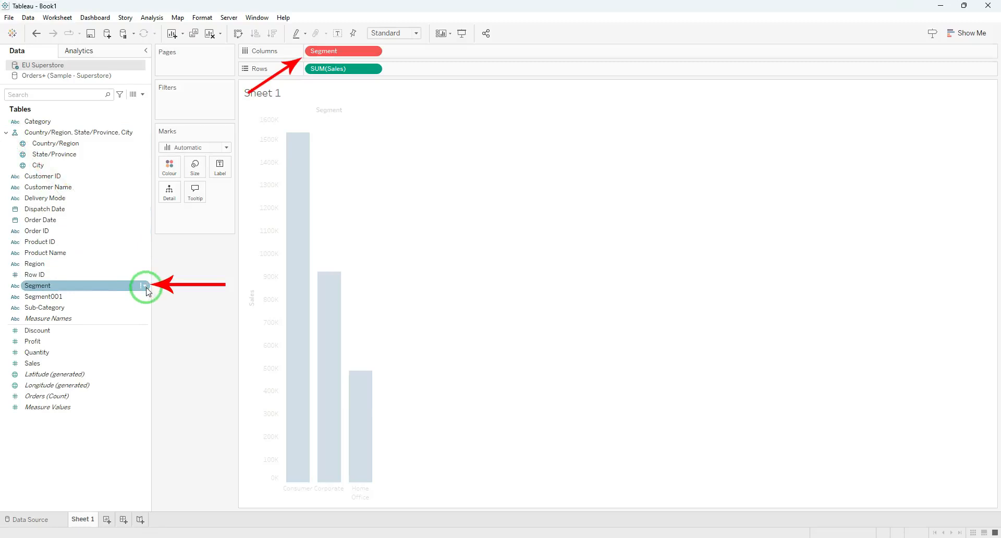
pyautogui.click(123, 264)
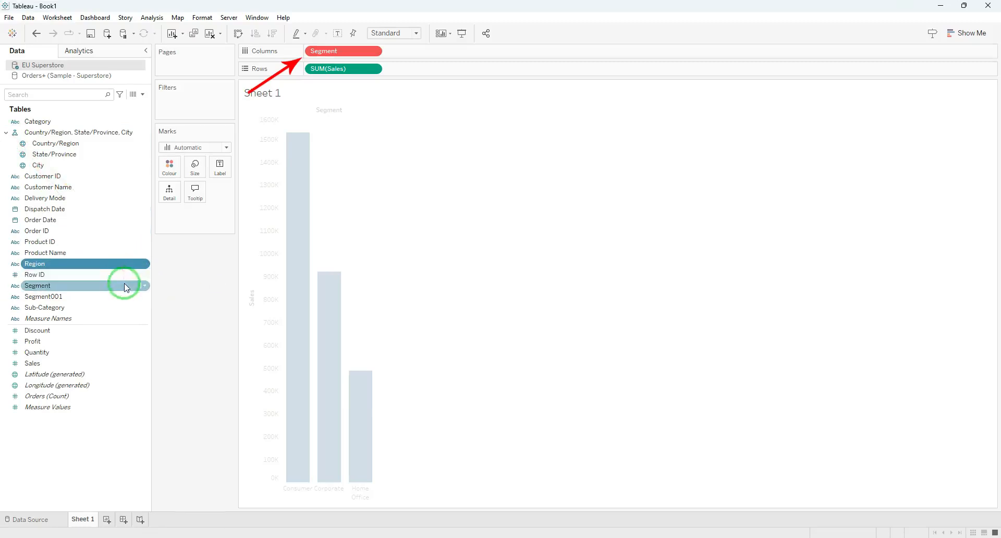
pyautogui.click(125, 286)
pyautogui.rightClick(127, 286)
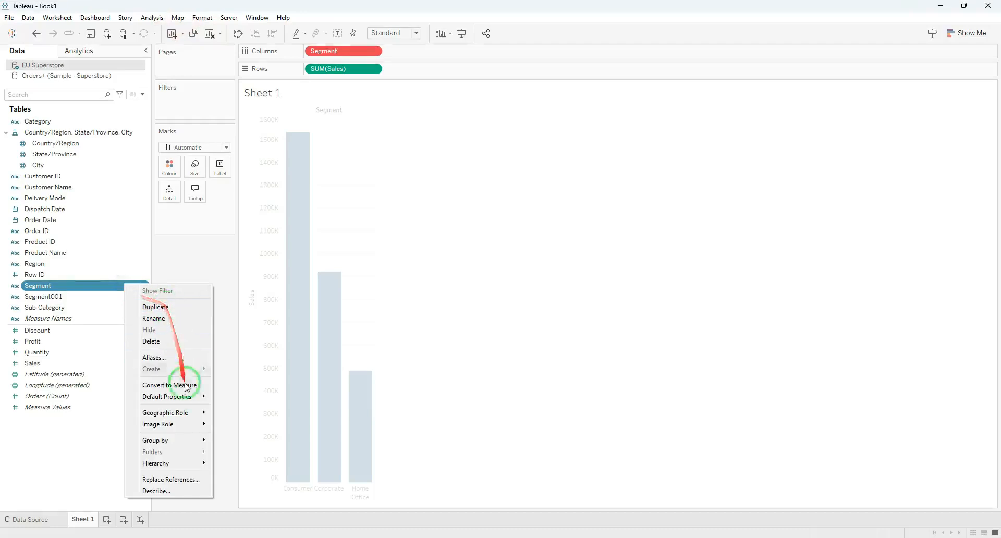
pyautogui.click(176, 483)
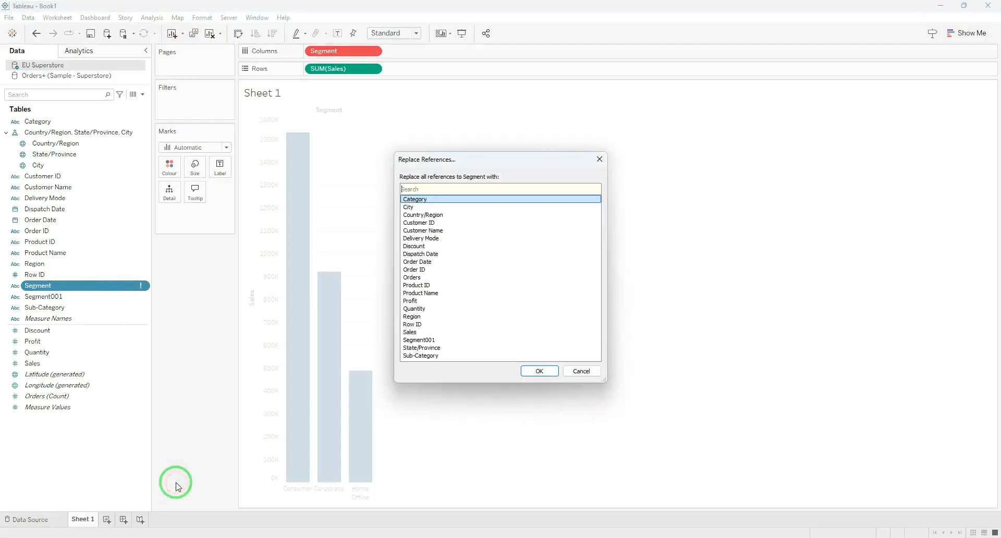
pyautogui.click(441, 341)
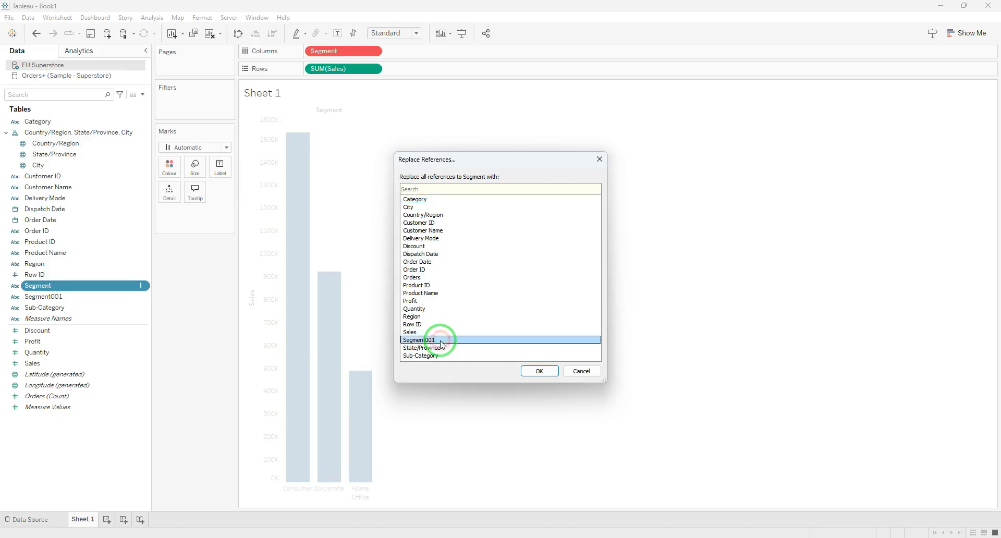
pyautogui.click(537, 370)
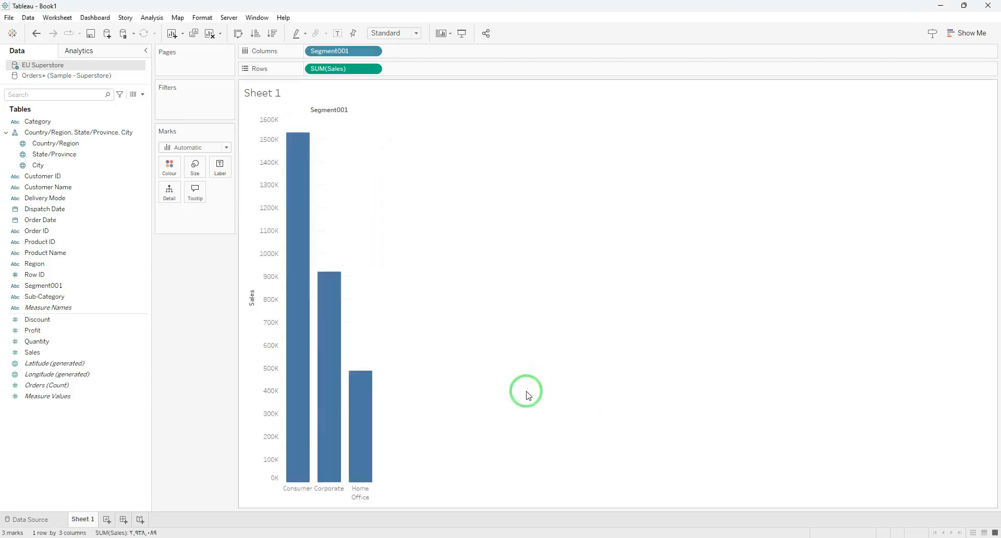